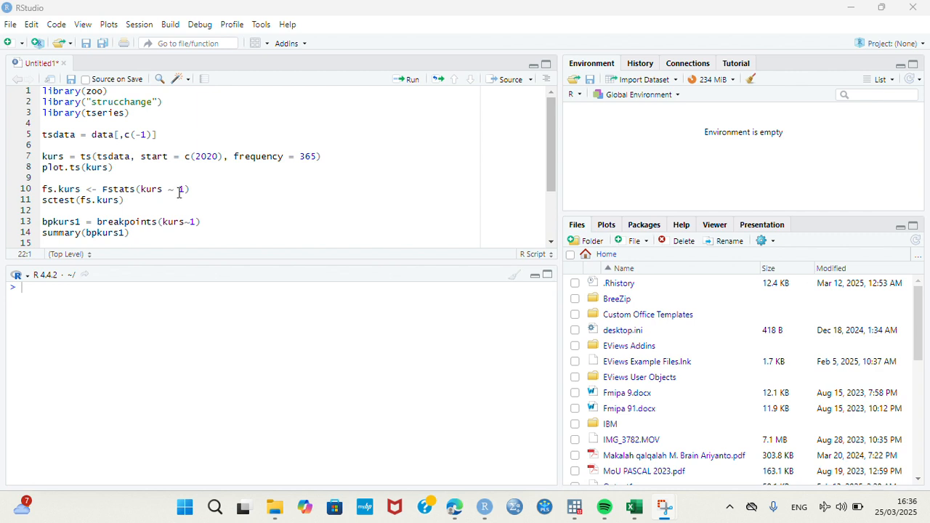
- Load the Excel workbook "data kurs" from the Downloads folder into the Excel data import
{"action": "scroll", "coordinate": [222, 91], "scroll_direction": "down", "scroll_amount": 3}
{"action": "scroll", "coordinate": [213, 198], "scroll_direction": "up", "scroll_amount": 3}
{"action": "left_click", "coordinate": [11, 26]}
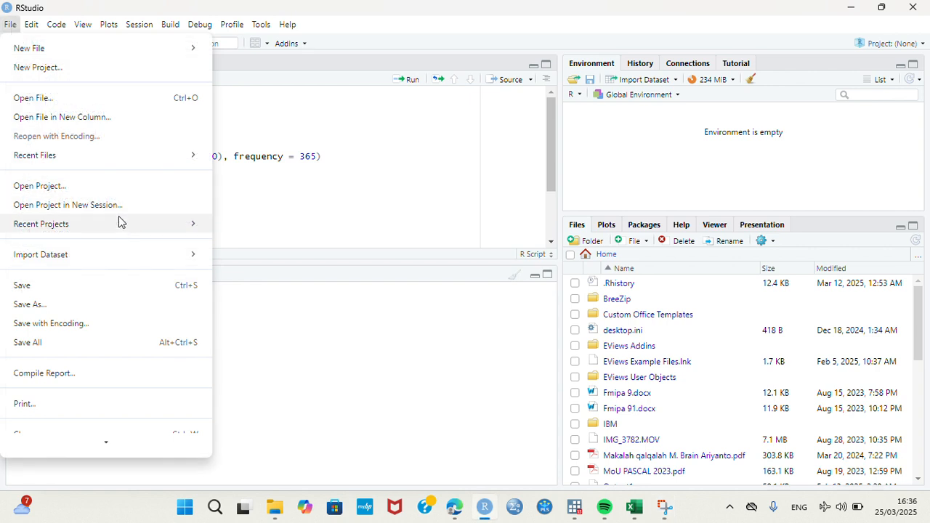
{"action": "mouse_move", "coordinate": [148, 251]}
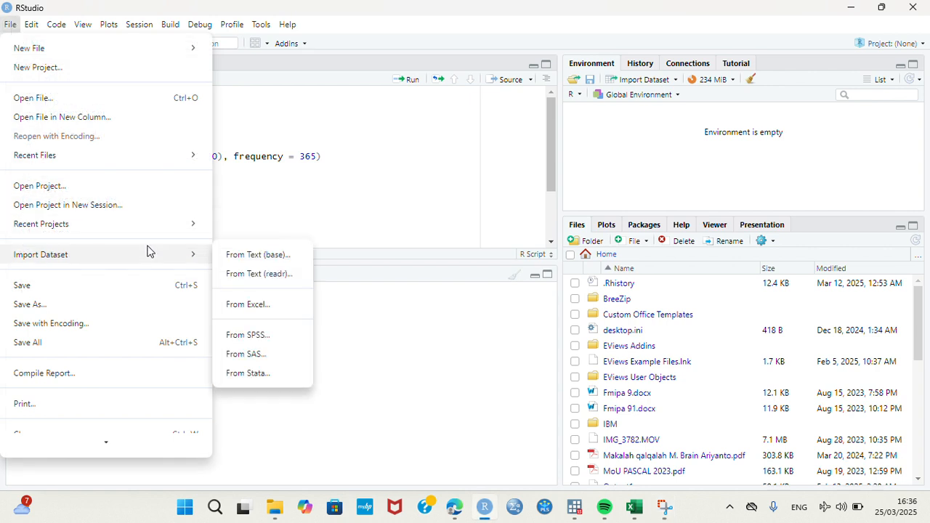
{"action": "left_click", "coordinate": [259, 304]}
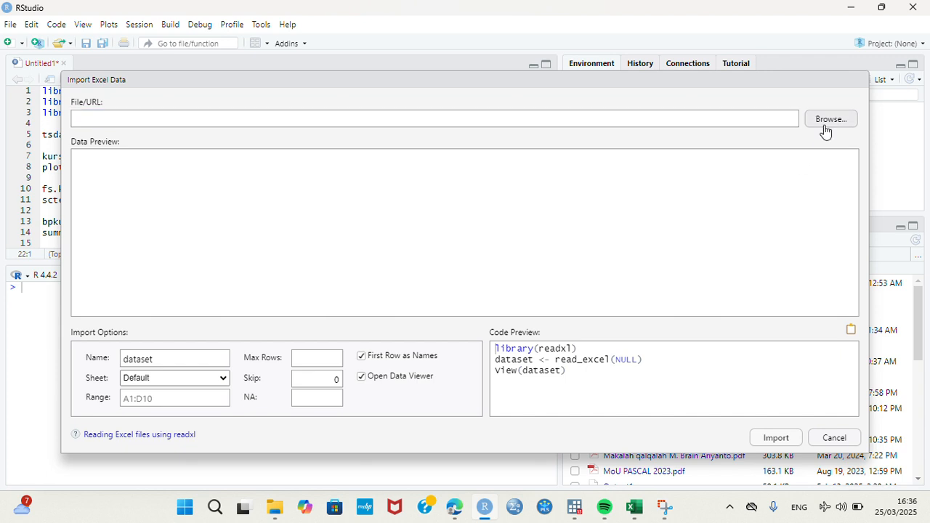
{"action": "left_click", "coordinate": [825, 124]}
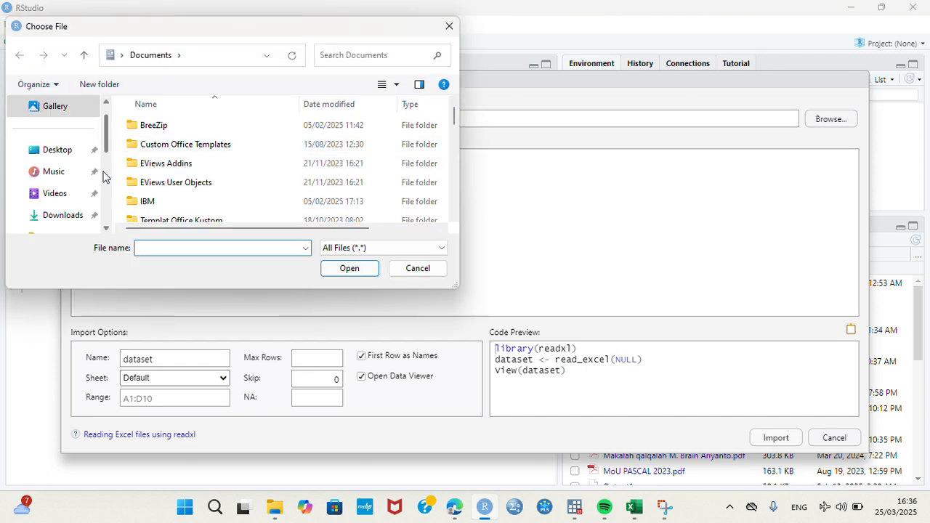
{"action": "left_click", "coordinate": [72, 222]}
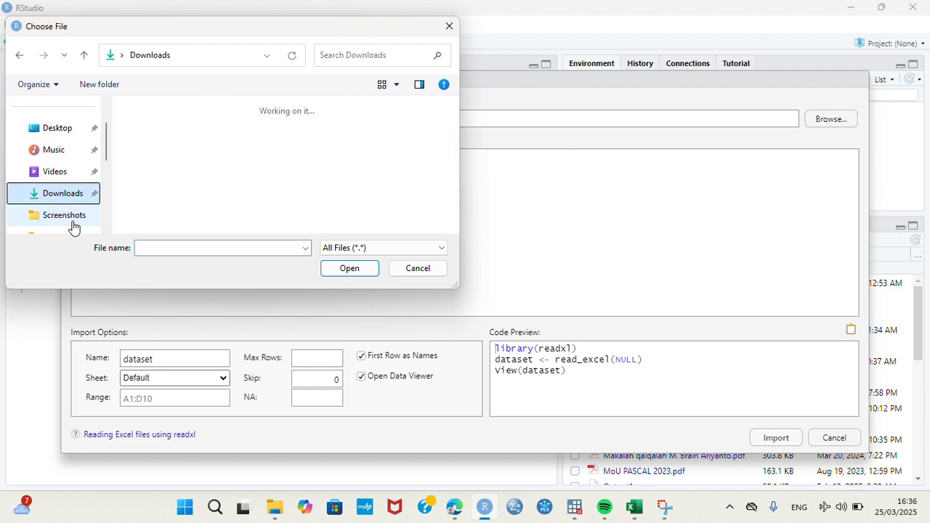
{"action": "left_click", "coordinate": [197, 130]}
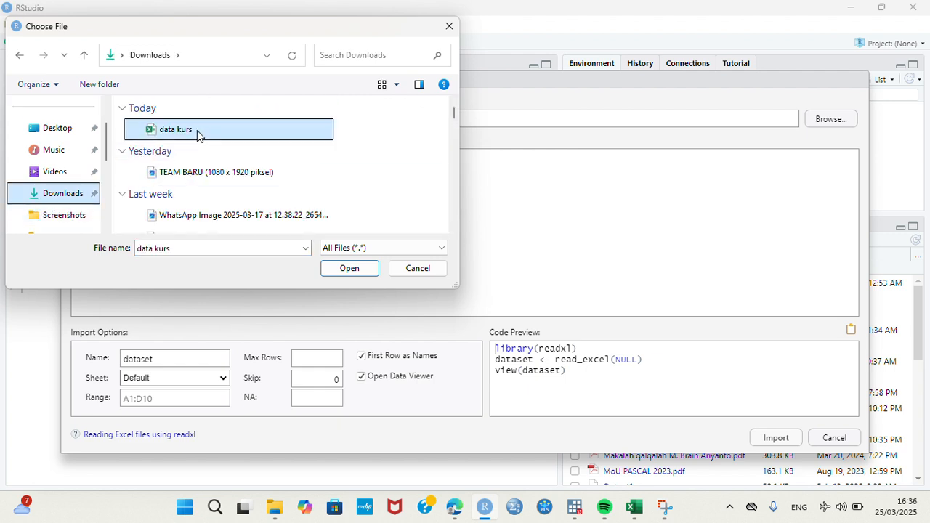
{"action": "left_click", "coordinate": [349, 270]}
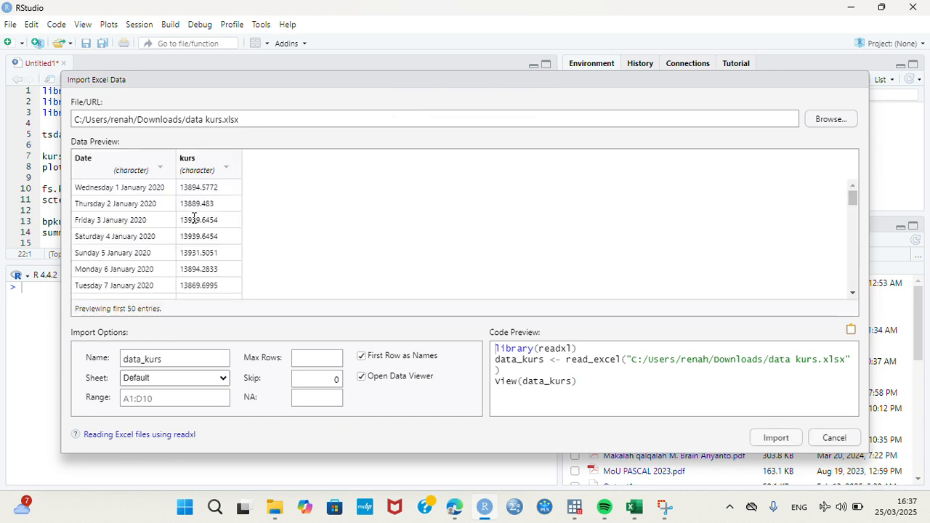
- Set the kurs column's data type to Numeric in the import preview
{"action": "scroll", "coordinate": [194, 218], "scroll_direction": "down", "scroll_amount": 3}
{"action": "scroll", "coordinate": [194, 218], "scroll_direction": "up", "scroll_amount": 2}
{"action": "scroll", "coordinate": [194, 218], "scroll_direction": "down", "scroll_amount": 1}
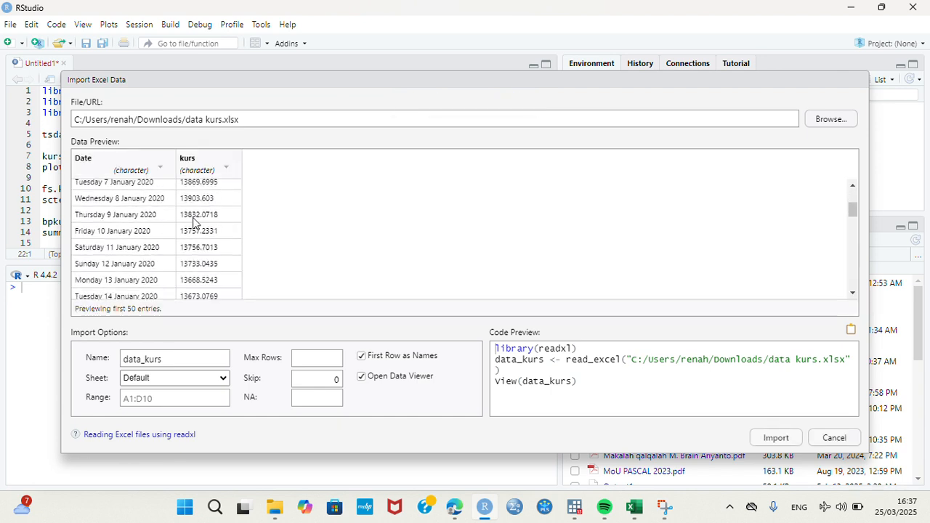
{"action": "scroll", "coordinate": [194, 218], "scroll_direction": "up", "scroll_amount": 2}
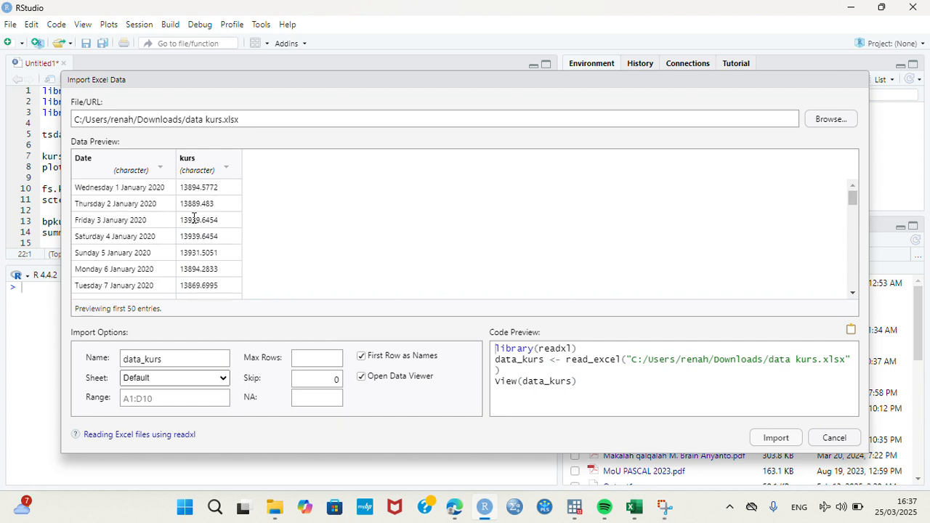
{"action": "left_click", "coordinate": [227, 170]}
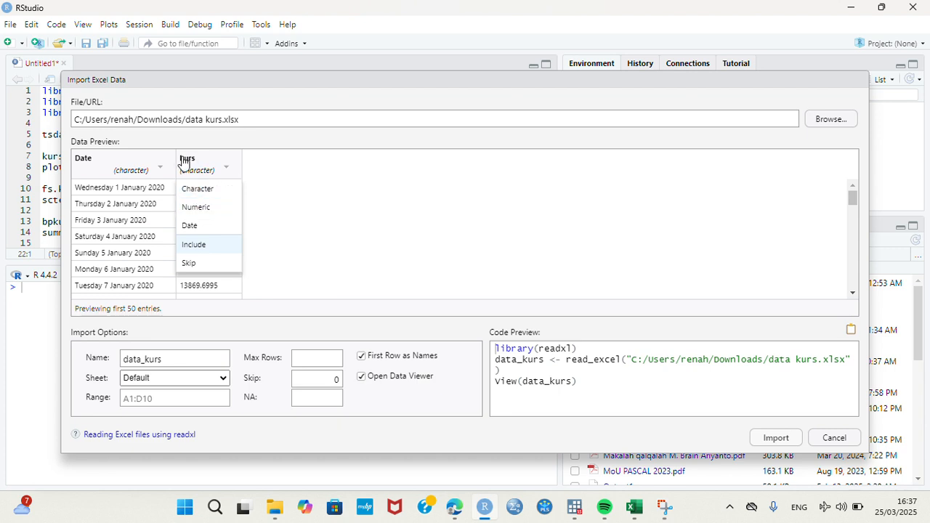
{"action": "left_click", "coordinate": [209, 212]}
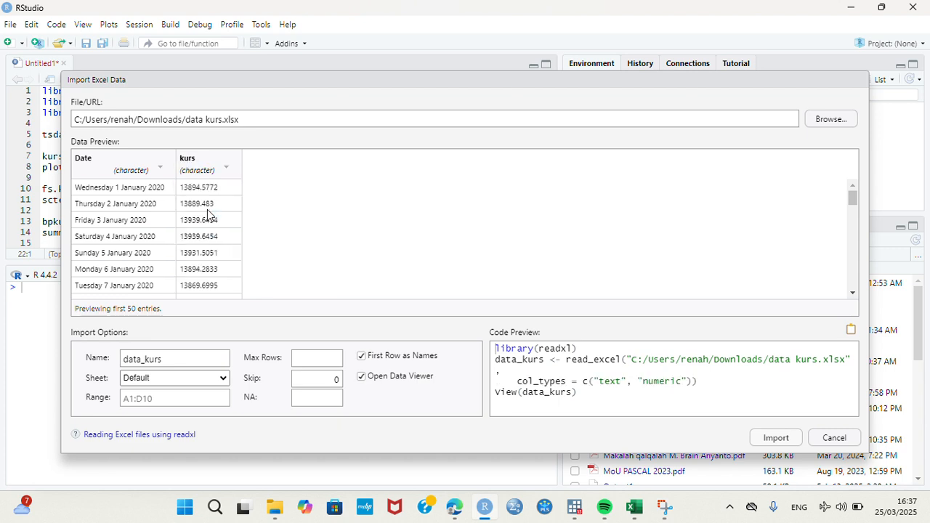
- Import the dataset under the name "data" and look through its rows
{"action": "left_click_drag", "start_coordinate": [172, 357], "coordinate": [143, 359]}
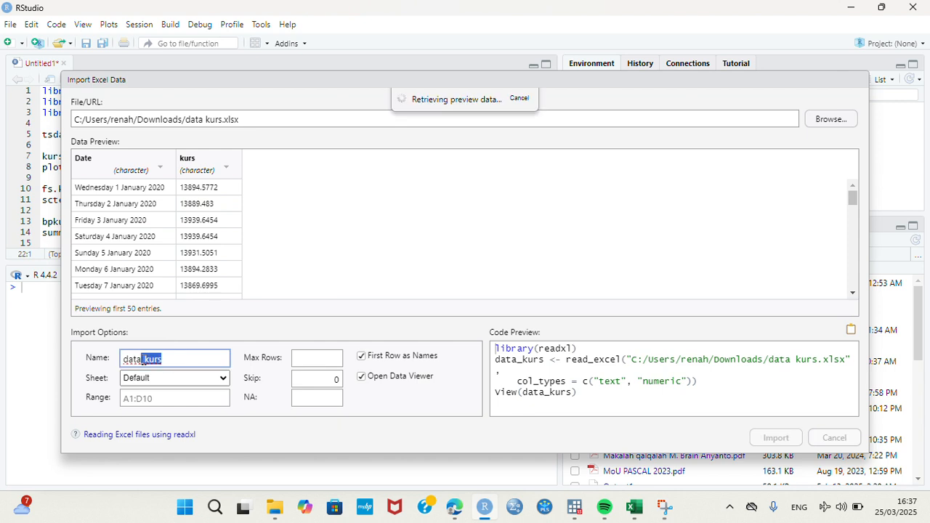
{"action": "key", "text": "BackSpace"}
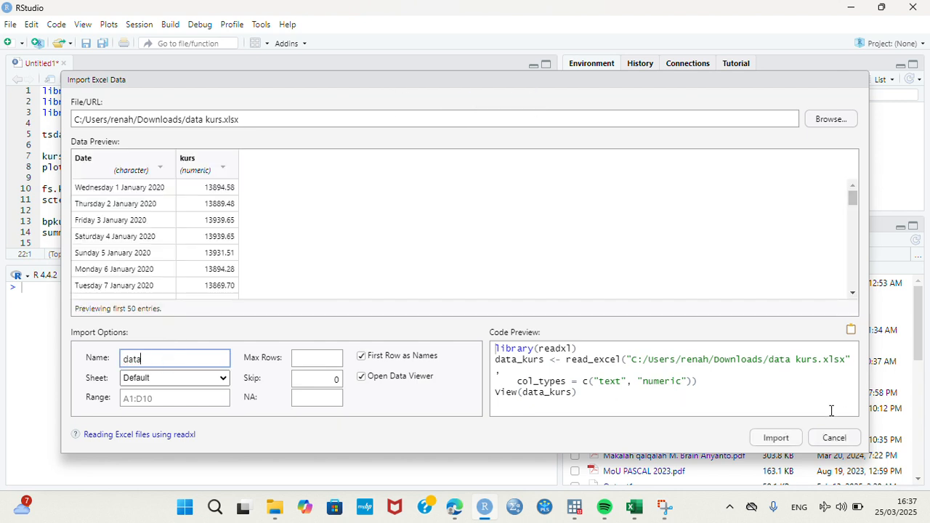
{"action": "left_click", "coordinate": [790, 439]}
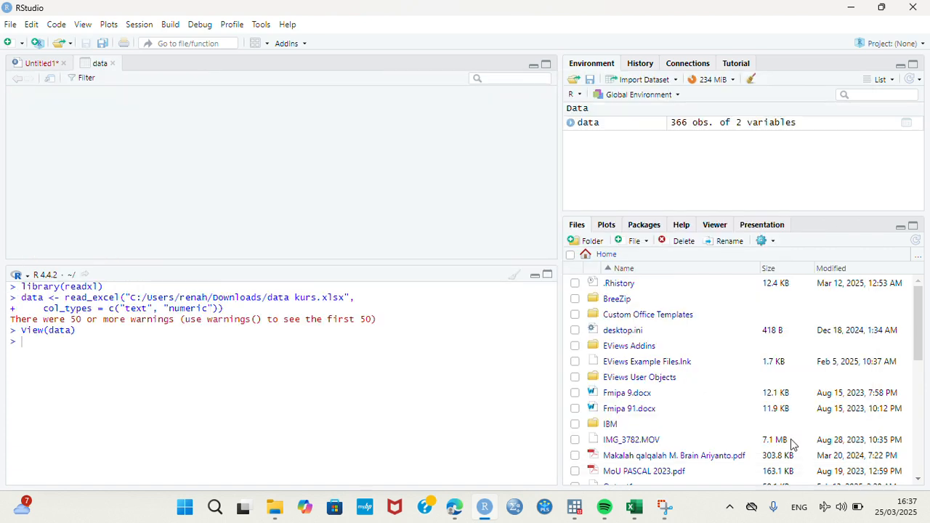
{"action": "scroll", "coordinate": [122, 140], "scroll_direction": "down", "scroll_amount": 8}
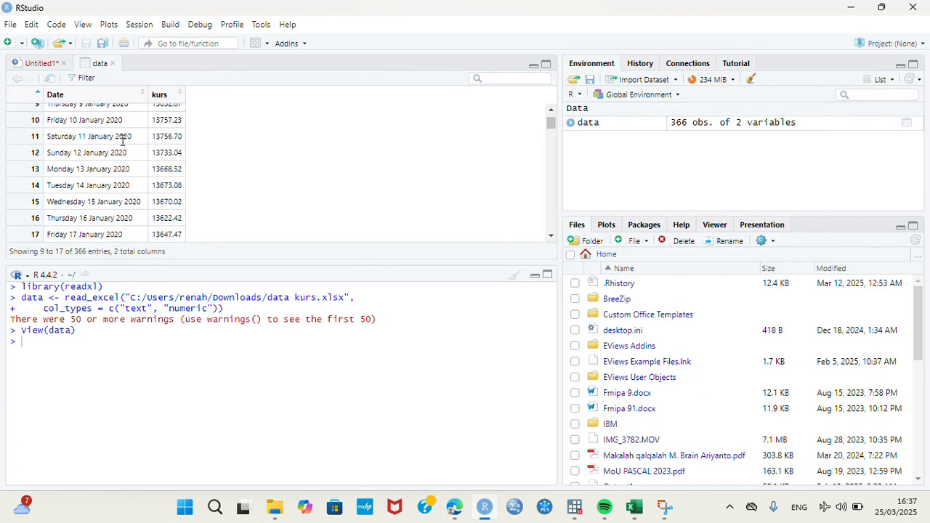
{"action": "scroll", "coordinate": [122, 141], "scroll_direction": "down", "scroll_amount": 6}
{"action": "scroll", "coordinate": [122, 140], "scroll_direction": "up", "scroll_amount": 15}
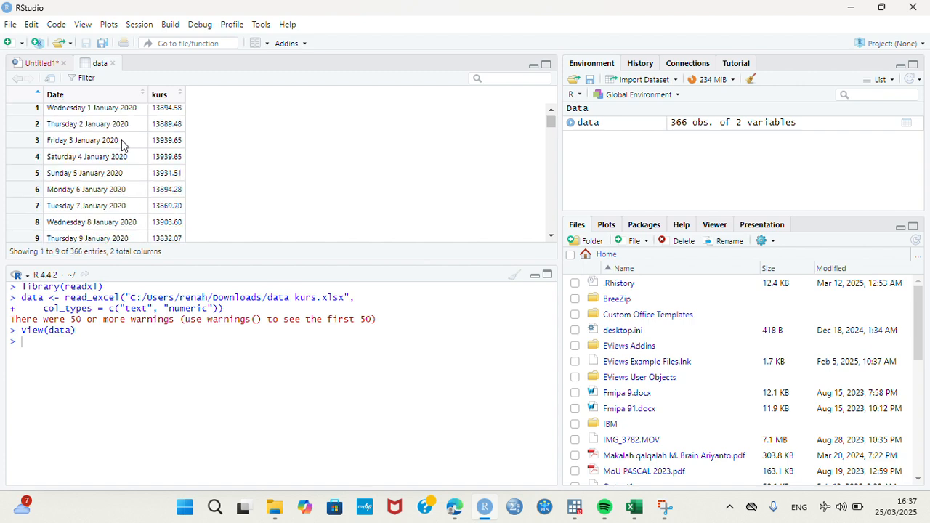
- Run the script lines that load the zoo, strucchange and tseries libraries
{"action": "left_click", "coordinate": [46, 64]}
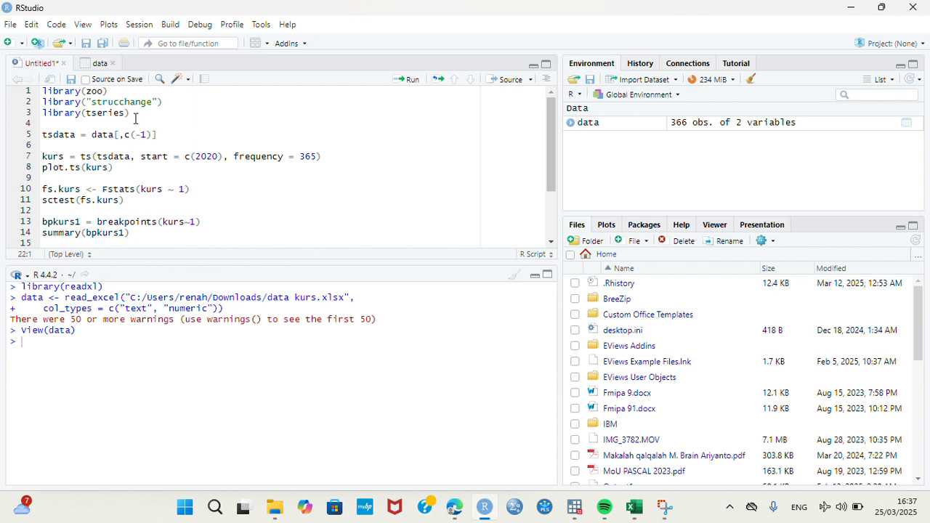
{"action": "left_click", "coordinate": [110, 91]}
{"action": "left_click", "coordinate": [411, 81]}
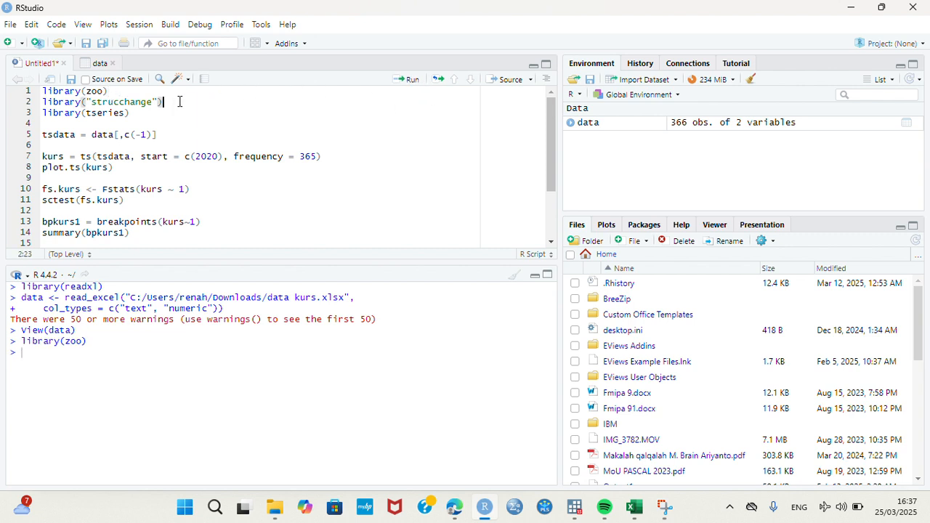
{"action": "left_click", "coordinate": [405, 86]}
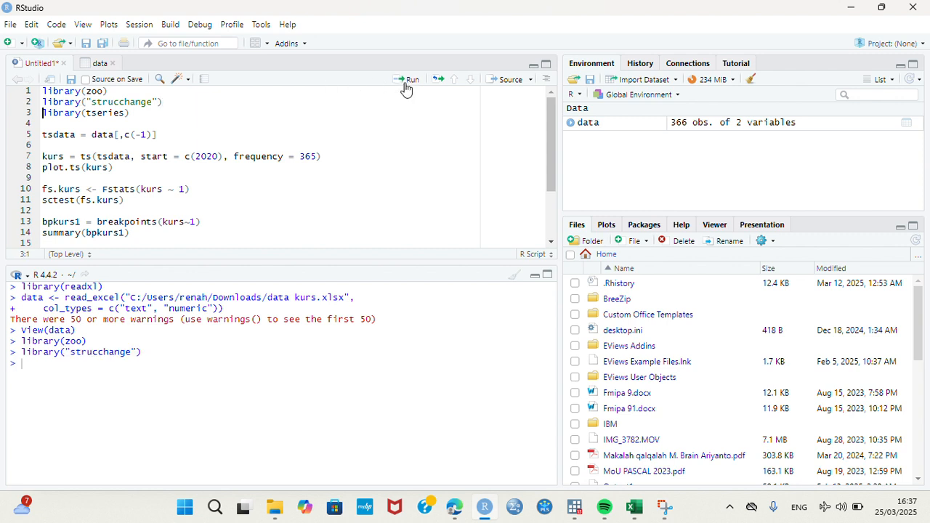
{"action": "left_click", "coordinate": [136, 113]}
{"action": "left_click", "coordinate": [404, 85]}
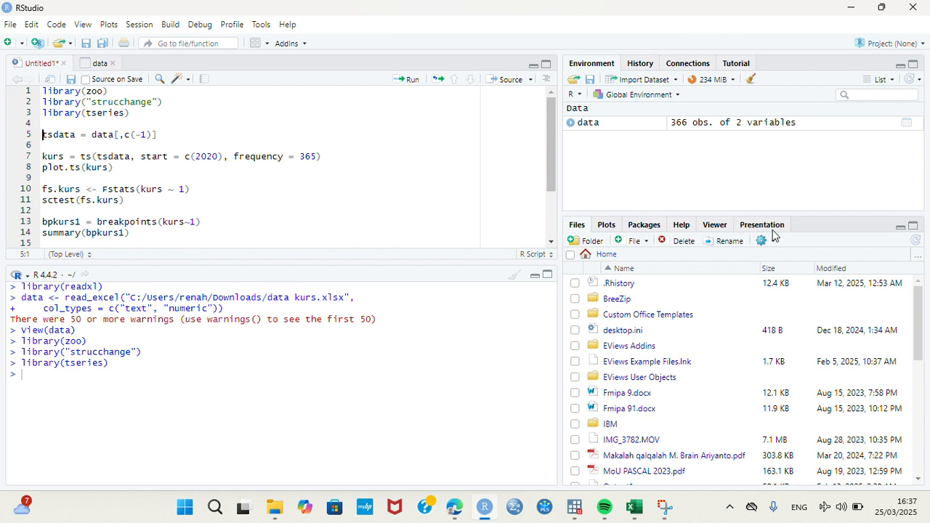
{"action": "left_click", "coordinate": [653, 228]}
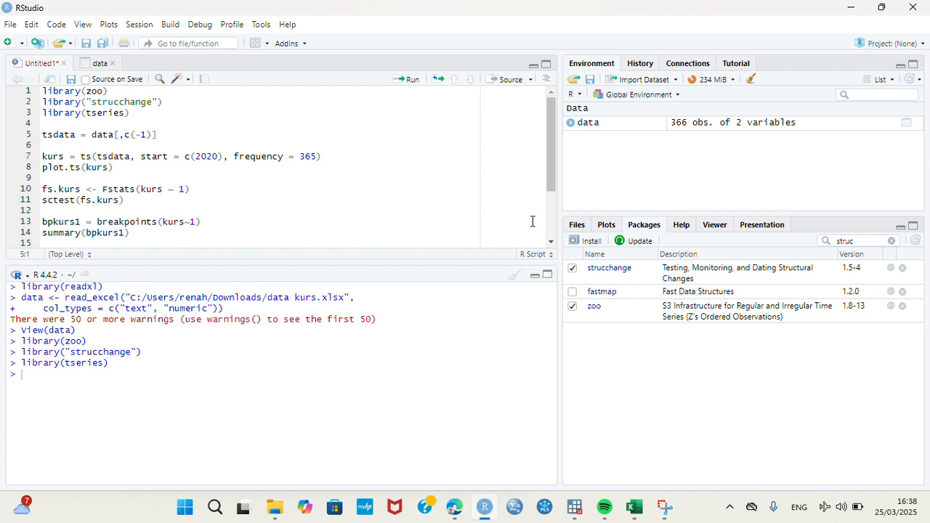
{"action": "left_click", "coordinate": [598, 243]}
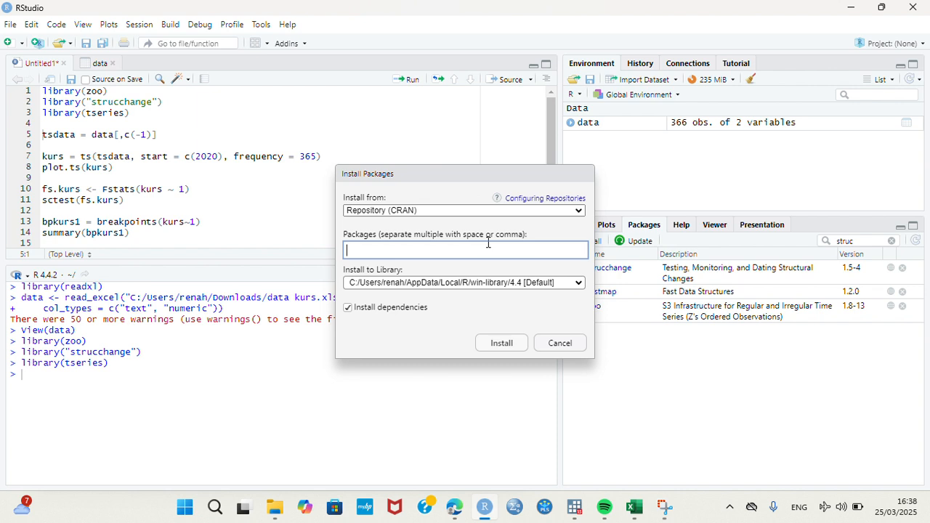
{"action": "type", "text": "stru"}
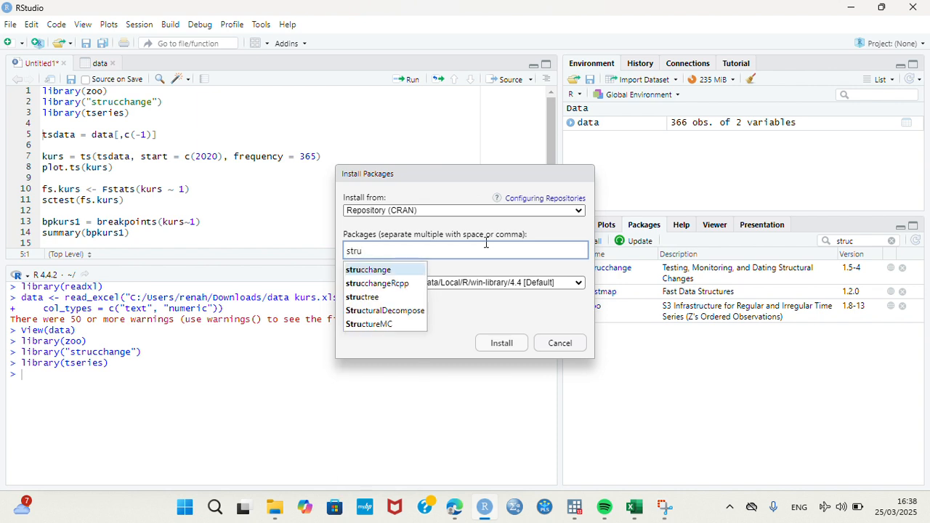
{"action": "left_click", "coordinate": [407, 272]}
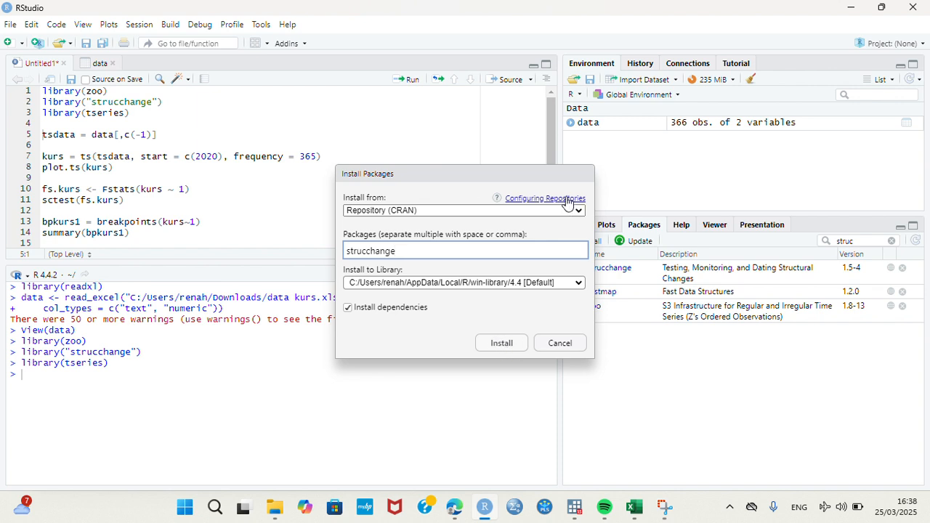
{"action": "left_click", "coordinate": [690, 172]}
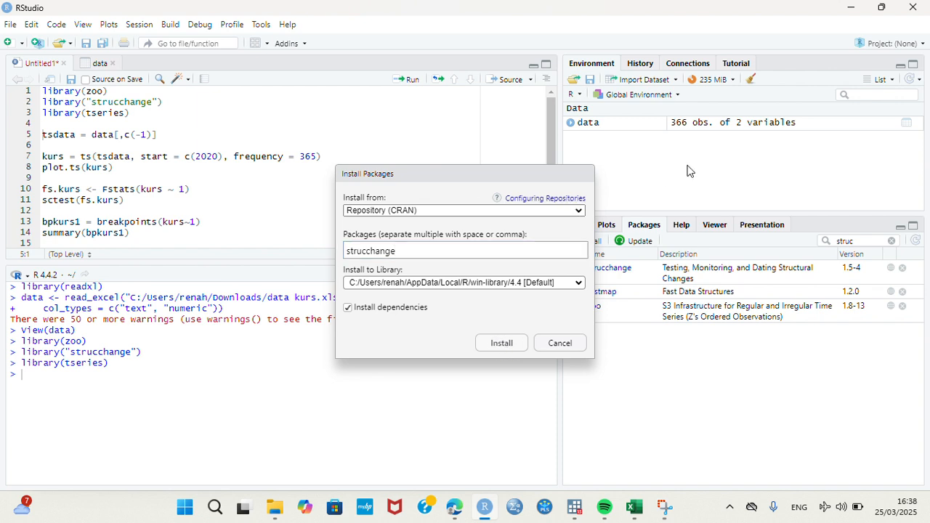
{"action": "left_click", "coordinate": [561, 343]}
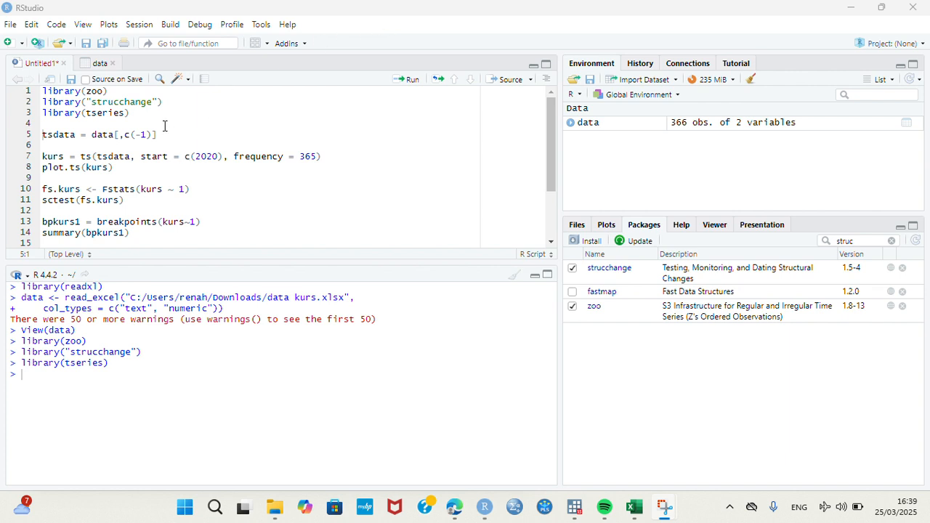
- Review the rows of the data table and run the script line tsdata = data[,c(-1)]
{"action": "left_click", "coordinate": [97, 61]}
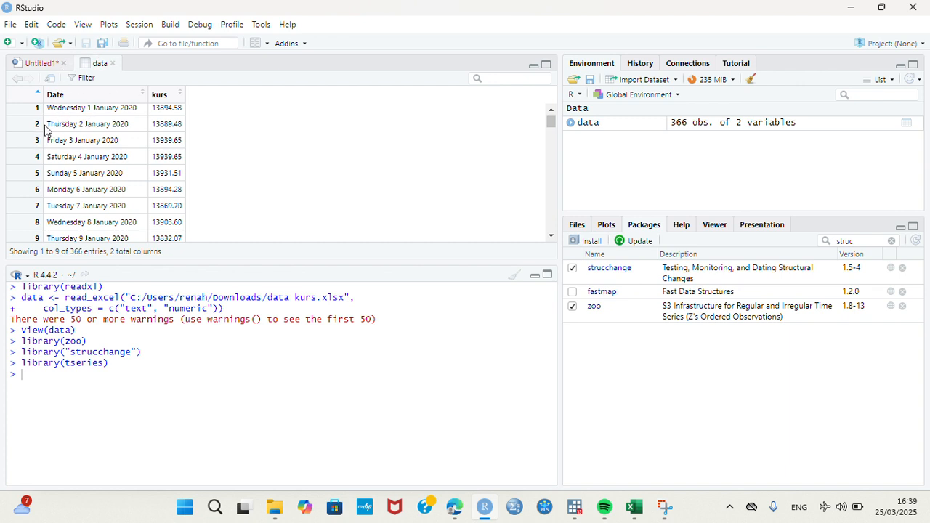
{"action": "scroll", "coordinate": [91, 168], "scroll_direction": "down", "scroll_amount": 3}
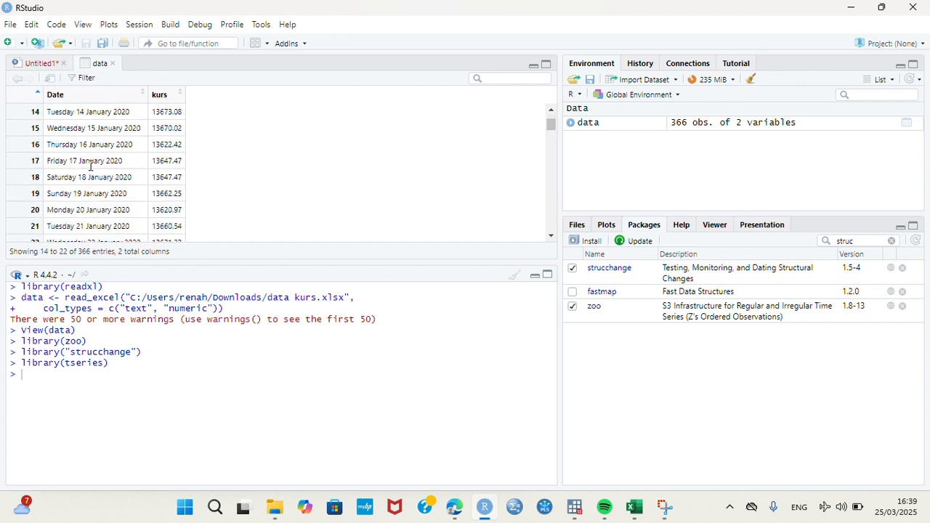
{"action": "scroll", "coordinate": [91, 166], "scroll_direction": "down", "scroll_amount": 3}
{"action": "scroll", "coordinate": [90, 166], "scroll_direction": "up", "scroll_amount": 6}
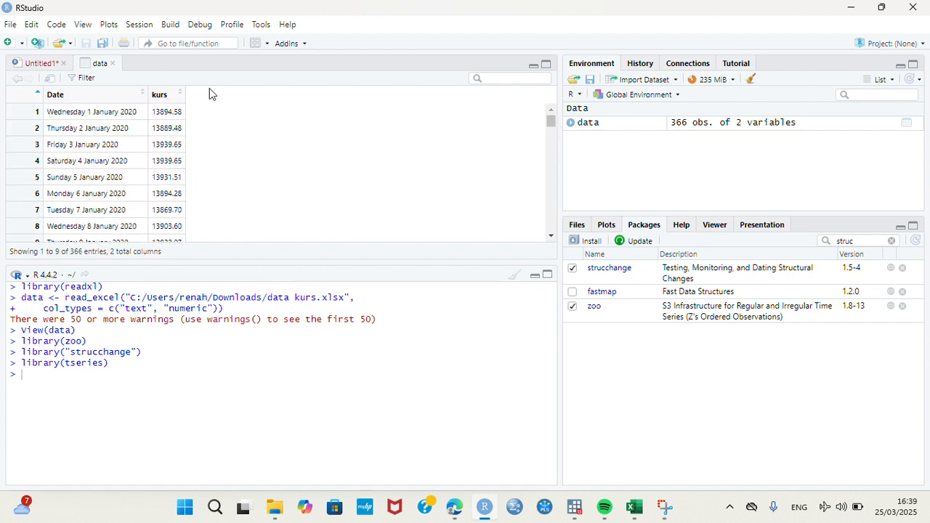
{"action": "left_click", "coordinate": [35, 64]}
{"action": "left_click", "coordinate": [163, 135]}
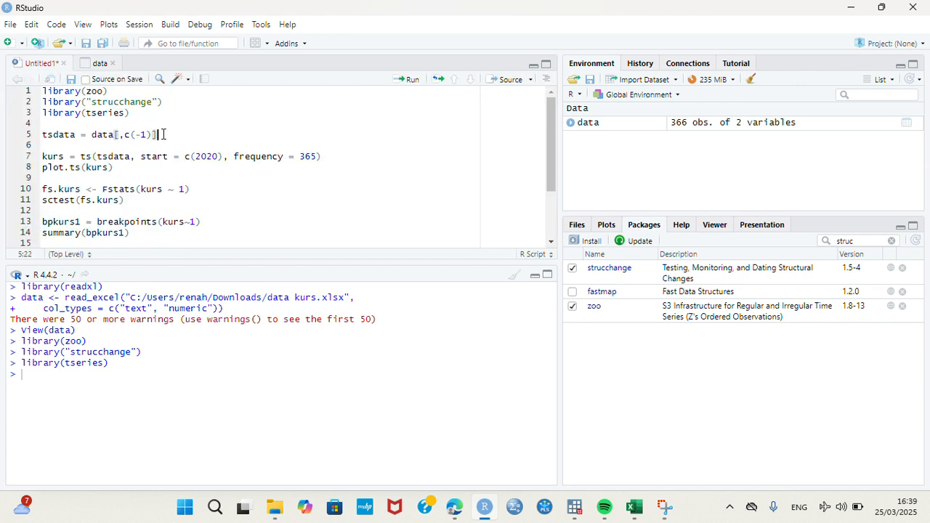
{"action": "left_click", "coordinate": [416, 79]}
- Run the line creating the kurs time series from tsdata with start 2020 and frequency 365, and view the data and tsdata tables
{"action": "left_click", "coordinate": [88, 62]}
{"action": "left_click", "coordinate": [45, 64]}
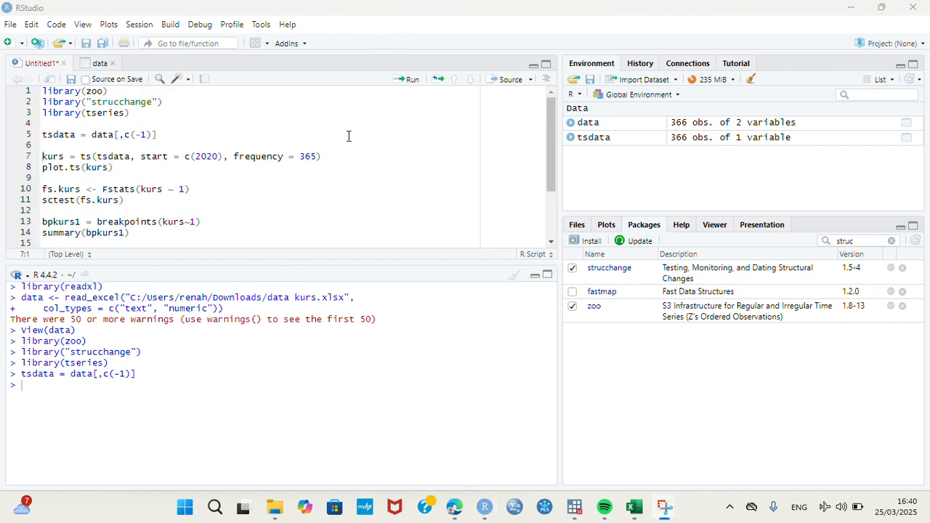
{"action": "left_click", "coordinate": [329, 158]}
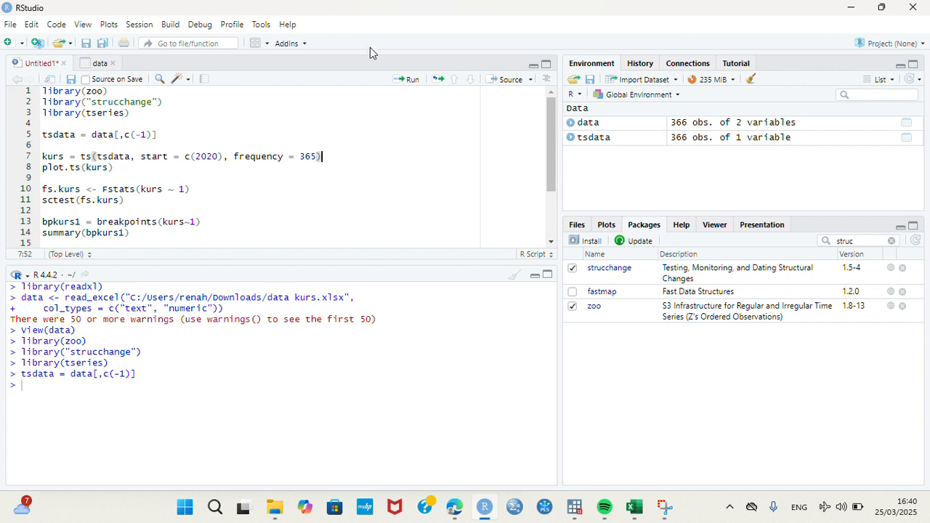
{"action": "left_click", "coordinate": [405, 80]}
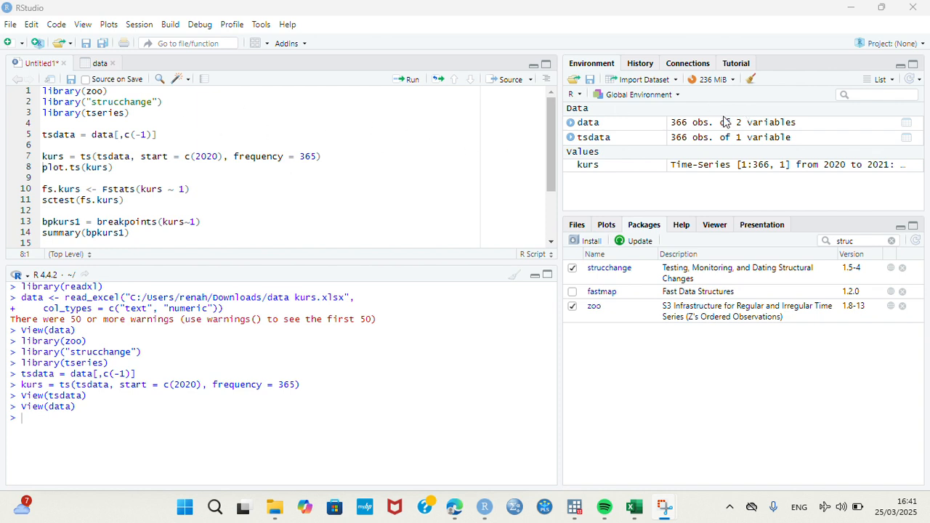
{"action": "left_click", "coordinate": [627, 129]}
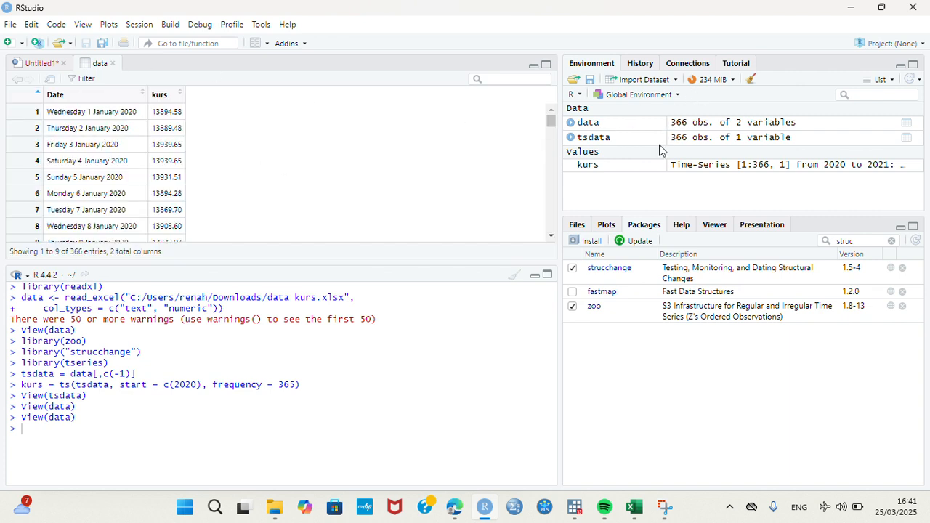
{"action": "left_click", "coordinate": [657, 138]}
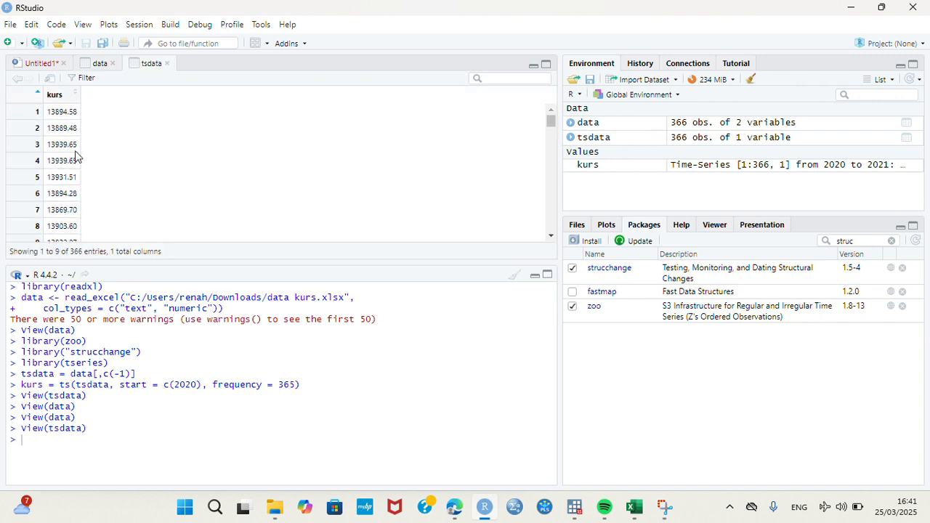
- Compare the data and tsdata tables, and run the script line plot.ts(kurs) to plot the exchange-rate series
{"action": "left_click", "coordinate": [86, 65]}
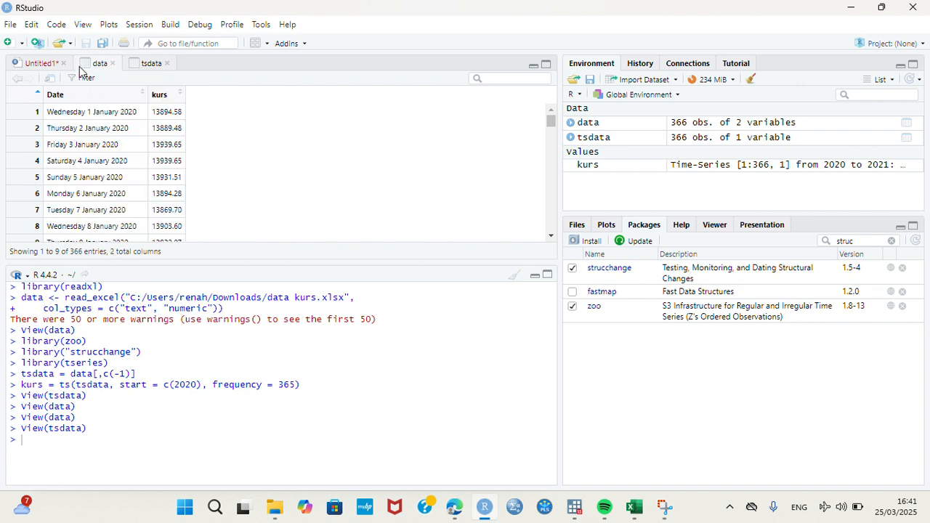
{"action": "left_click", "coordinate": [148, 67]}
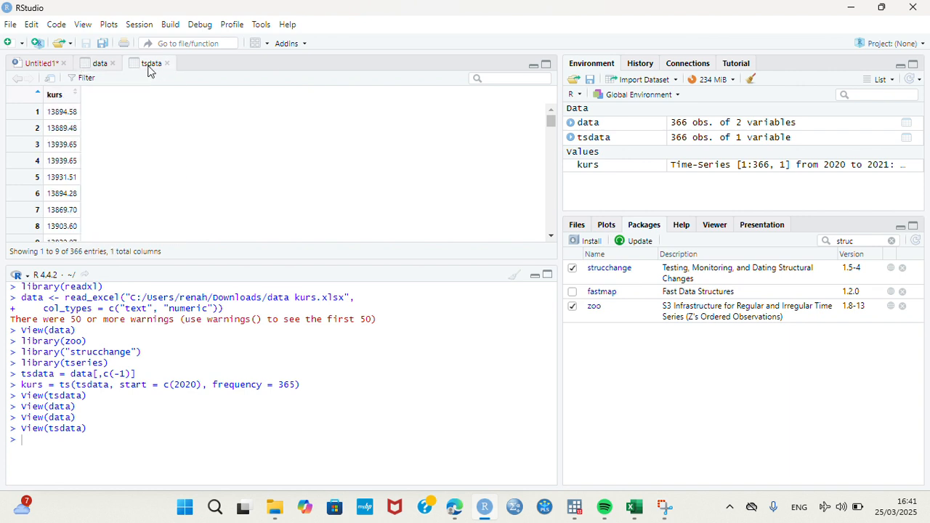
{"action": "left_click", "coordinate": [40, 63]}
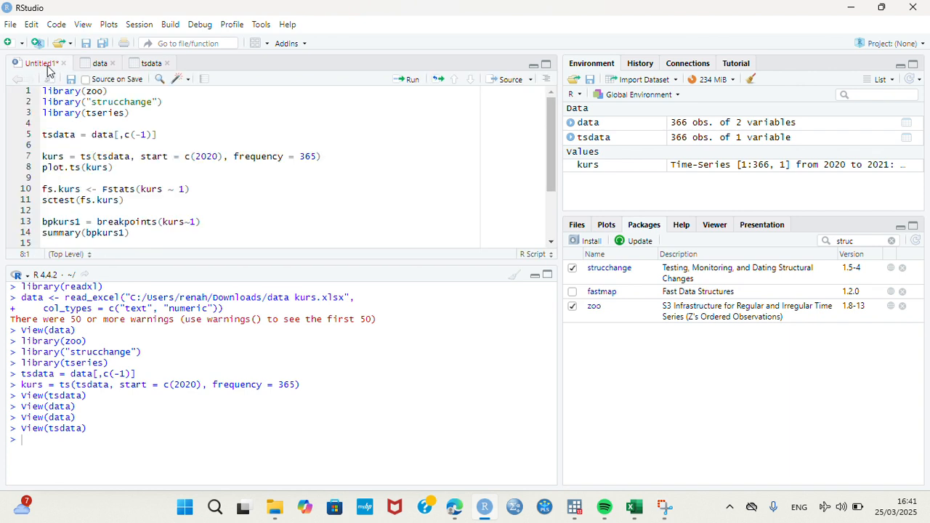
{"action": "left_click", "coordinate": [125, 168]}
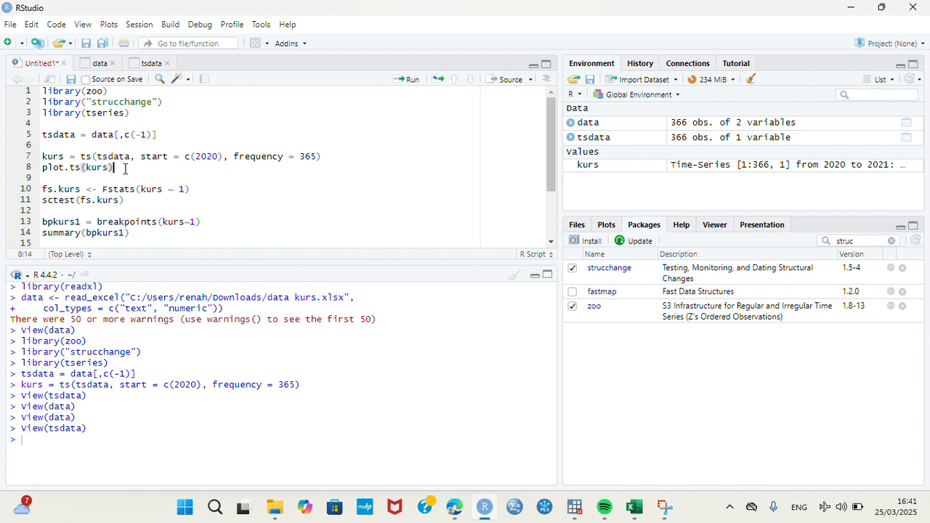
{"action": "left_click", "coordinate": [413, 80]}
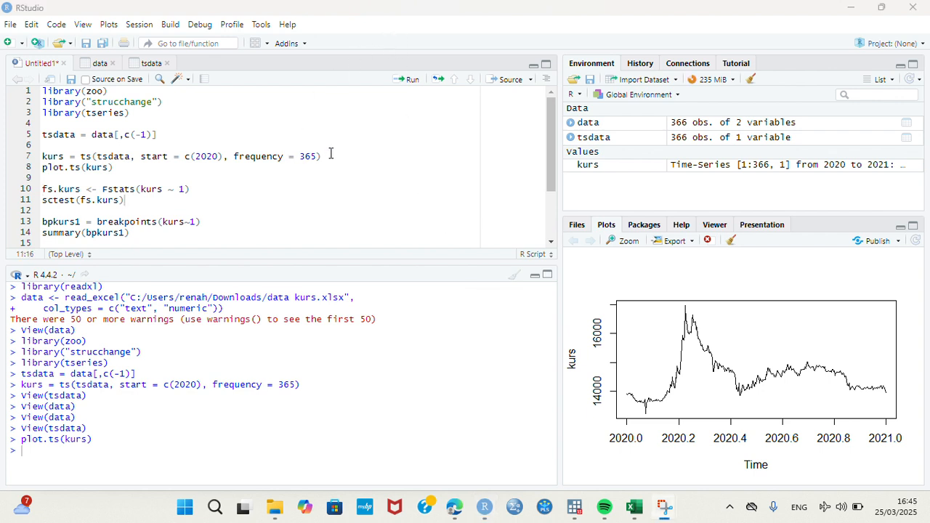
- Run the lines fs.kurs <- Fstats(kurs ~ 1) and sctest(fs.kurs), and highlight the p-value in the supF test output
{"action": "left_click", "coordinate": [329, 154]}
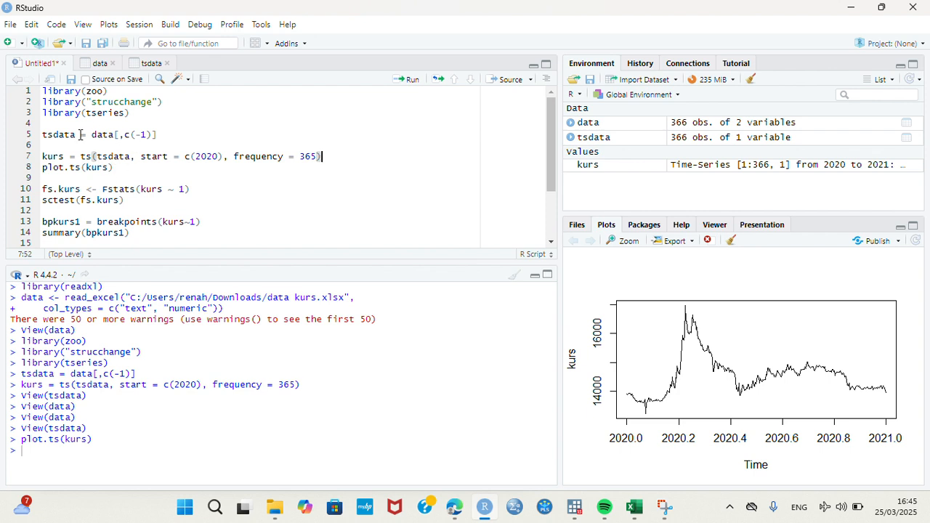
{"action": "left_click", "coordinate": [187, 190]}
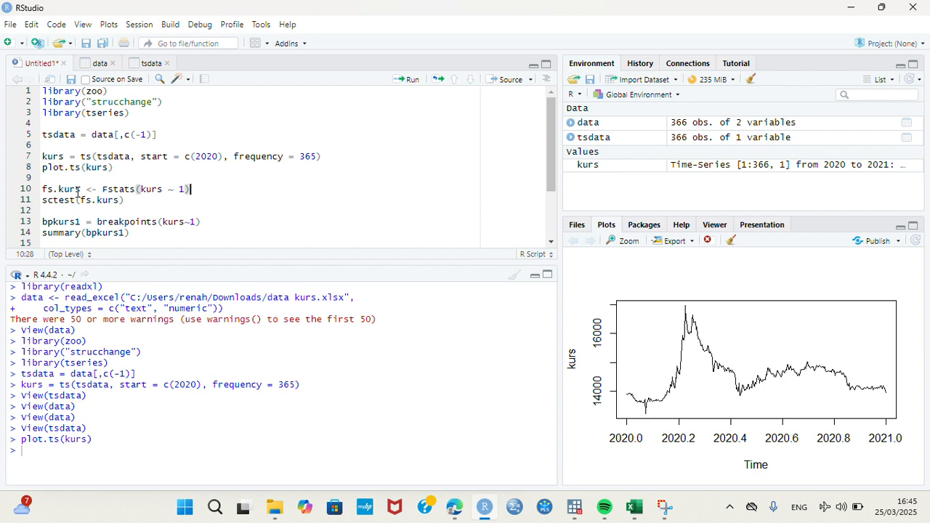
{"action": "left_click", "coordinate": [411, 80]}
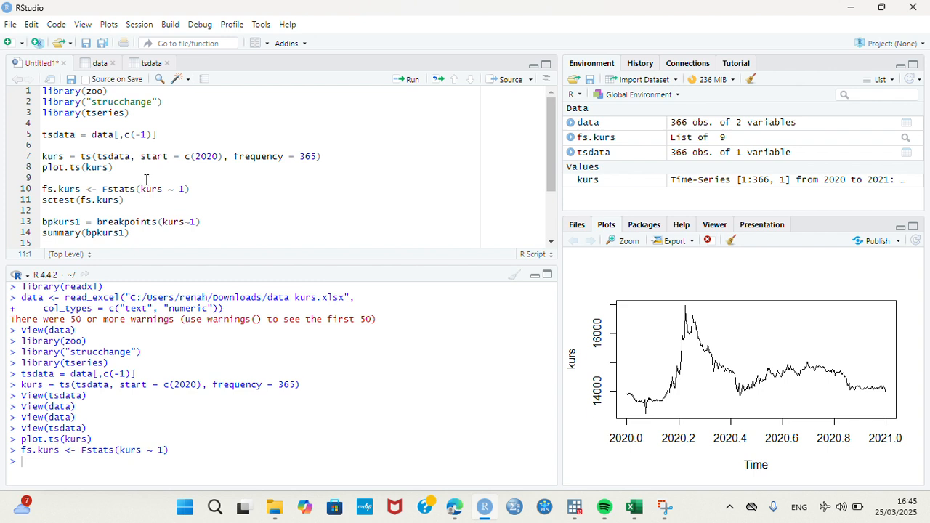
{"action": "left_click", "coordinate": [128, 203]}
{"action": "left_click", "coordinate": [405, 80]}
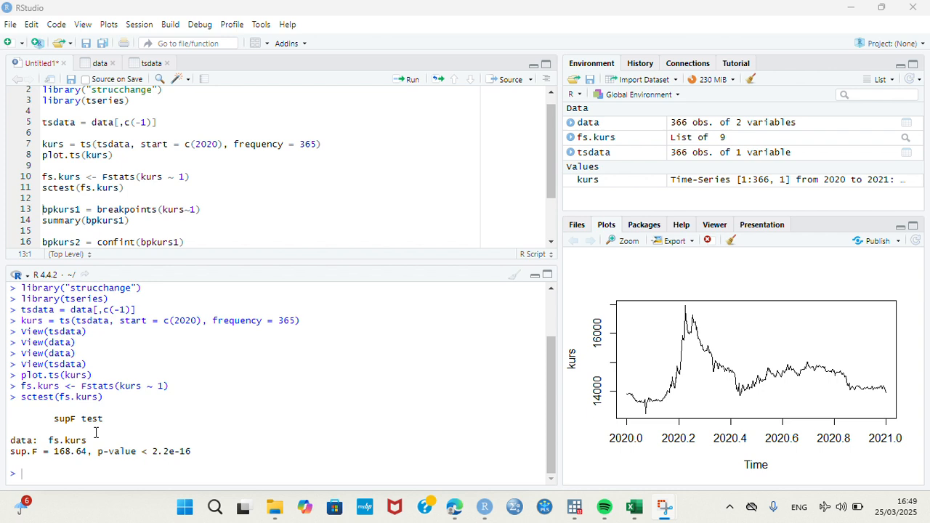
{"action": "left_click_drag", "start_coordinate": [99, 452], "coordinate": [195, 463]}
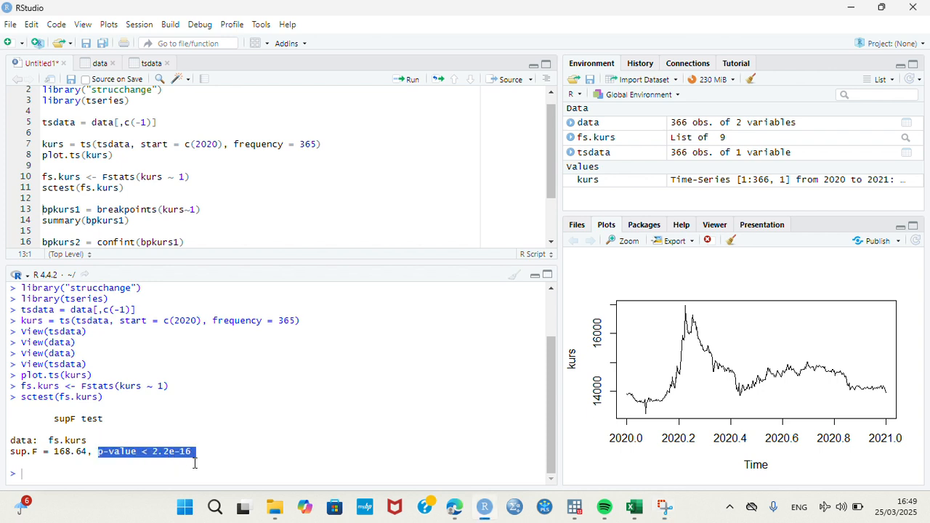
{"action": "left_click", "coordinate": [216, 415]}
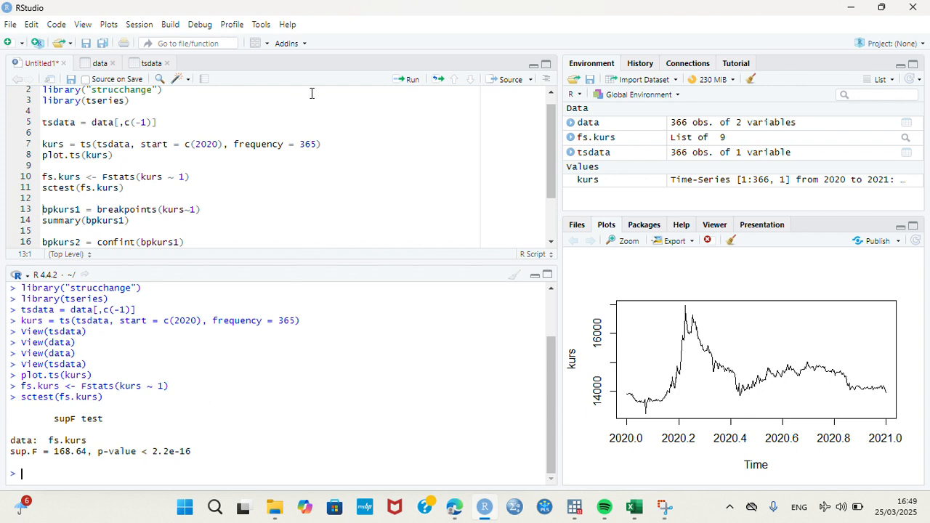
{"action": "left_click", "coordinate": [389, 29]}
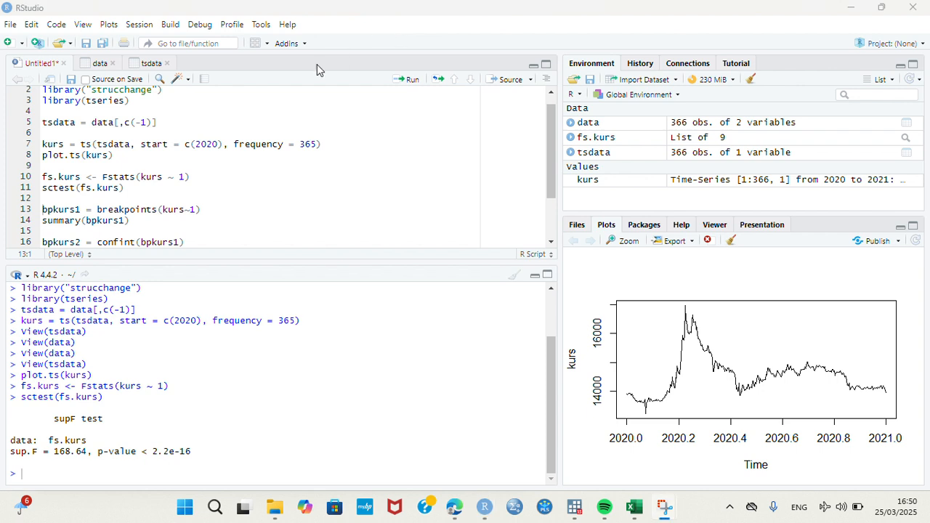
- Run the lines bpkurs1 = breakpoints(kurs~1) and summary(bpkurs1), and review the breakpoint observation numbers and corresponding breakdates
{"action": "scroll", "coordinate": [233, 183], "scroll_direction": "down", "scroll_amount": 1}
{"action": "scroll", "coordinate": [230, 187], "scroll_direction": "down", "scroll_amount": 1}
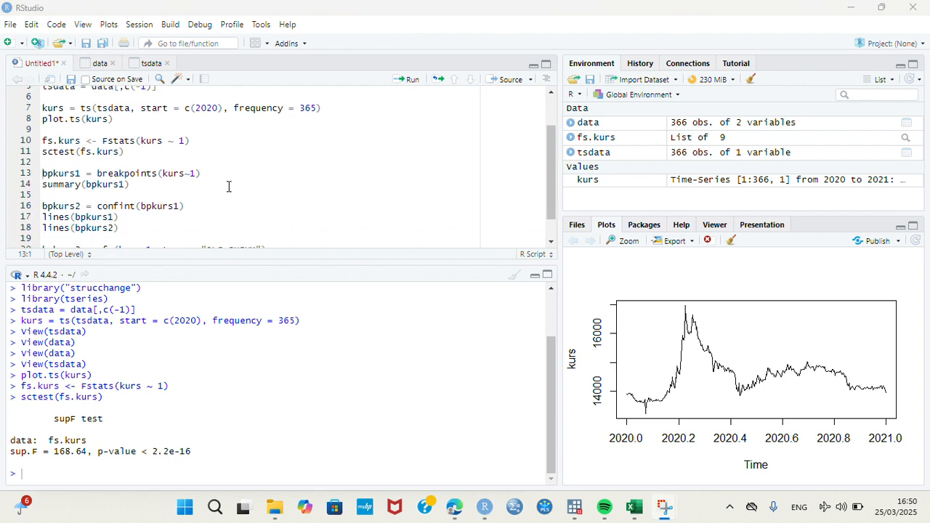
{"action": "left_click", "coordinate": [208, 179]}
{"action": "scroll", "coordinate": [207, 178], "scroll_direction": "down", "scroll_amount": 1}
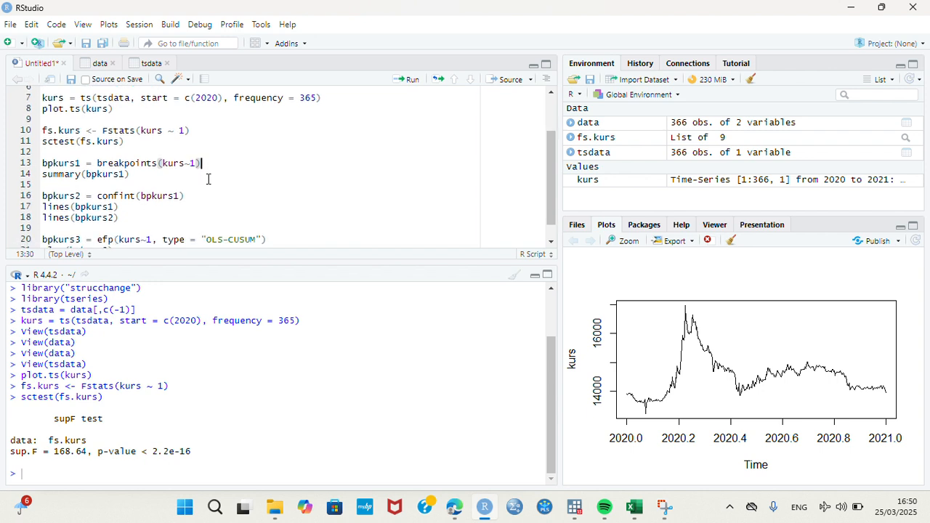
{"action": "left_click", "coordinate": [407, 85]}
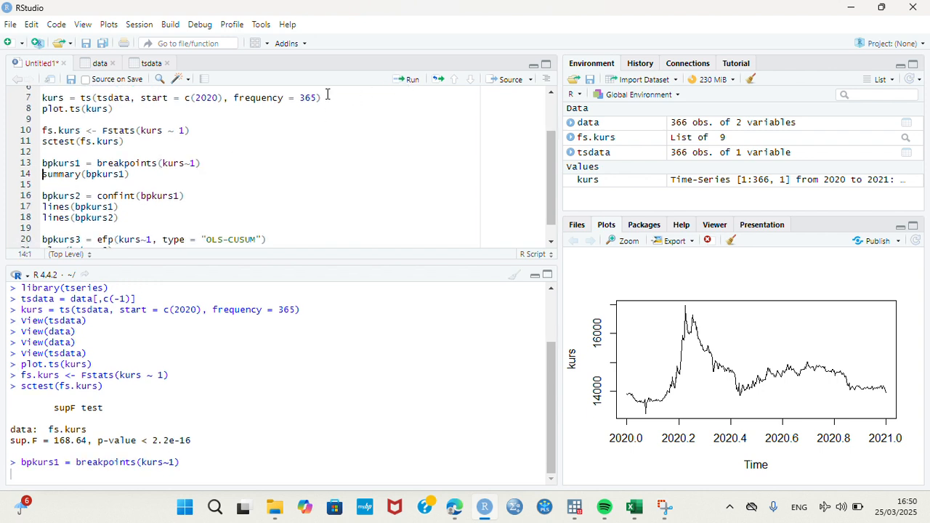
{"action": "left_click", "coordinate": [137, 173]}
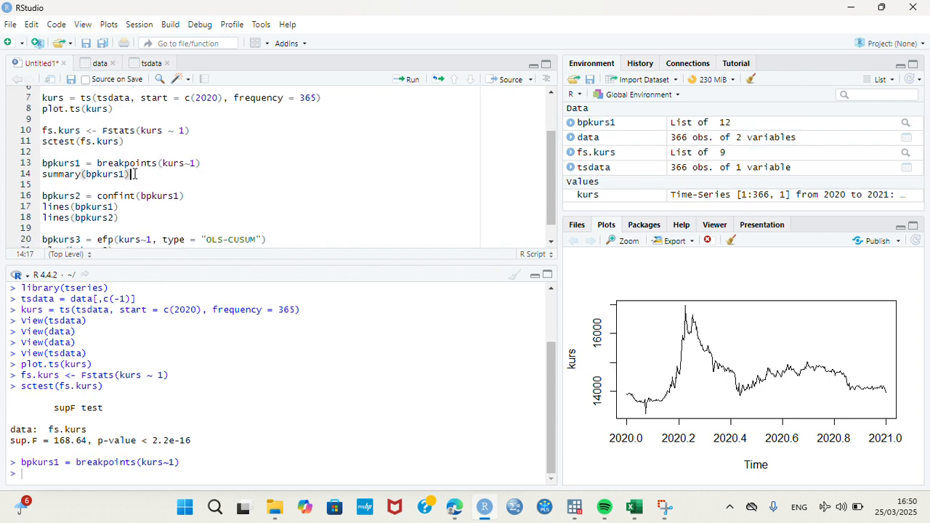
{"action": "left_click", "coordinate": [409, 86]}
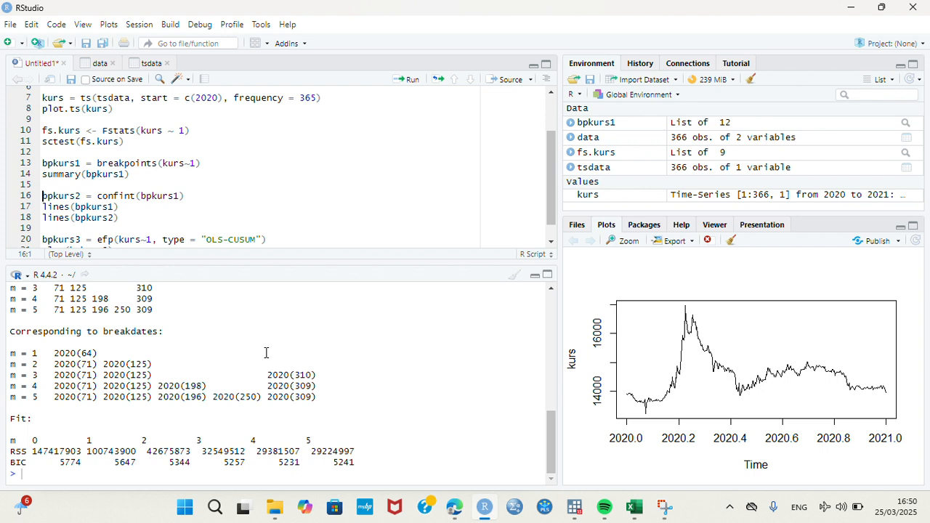
{"action": "left_click", "coordinate": [392, 18]}
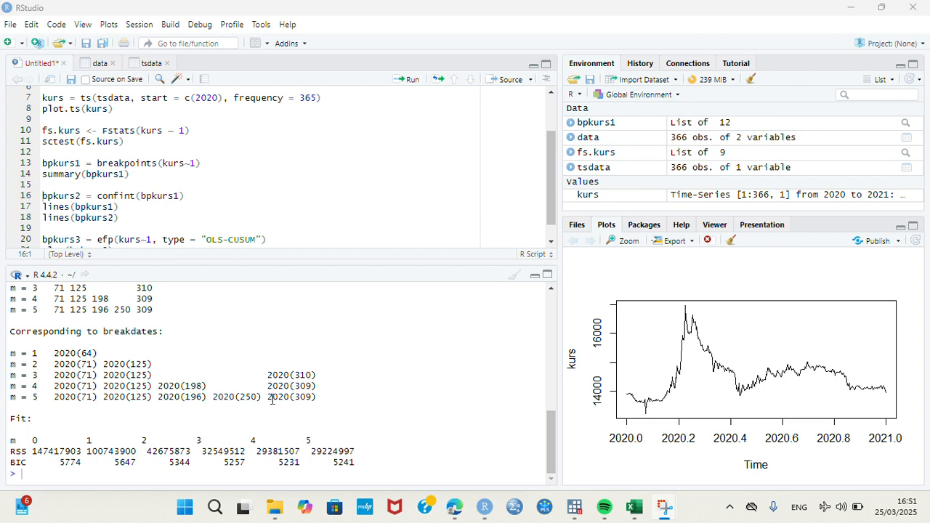
{"action": "left_click_drag", "start_coordinate": [312, 397], "coordinate": [256, 386]}
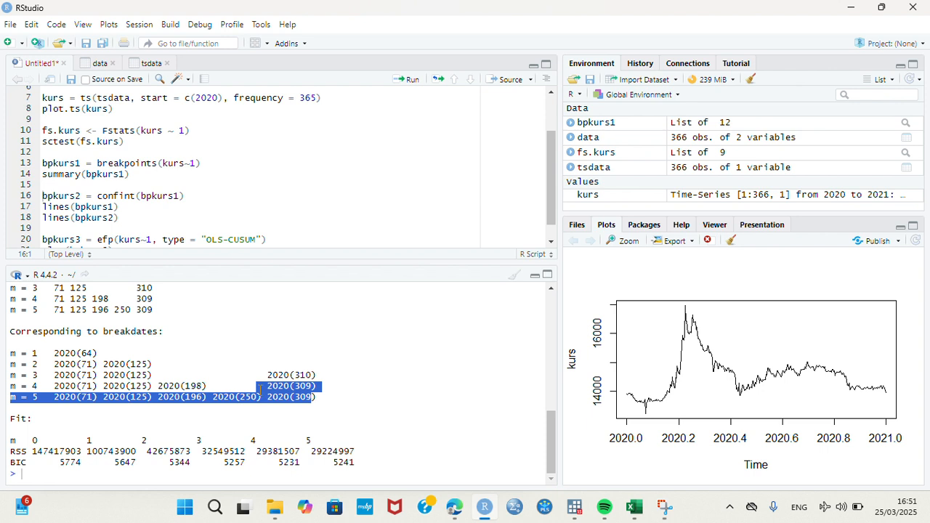
{"action": "left_click", "coordinate": [335, 401]}
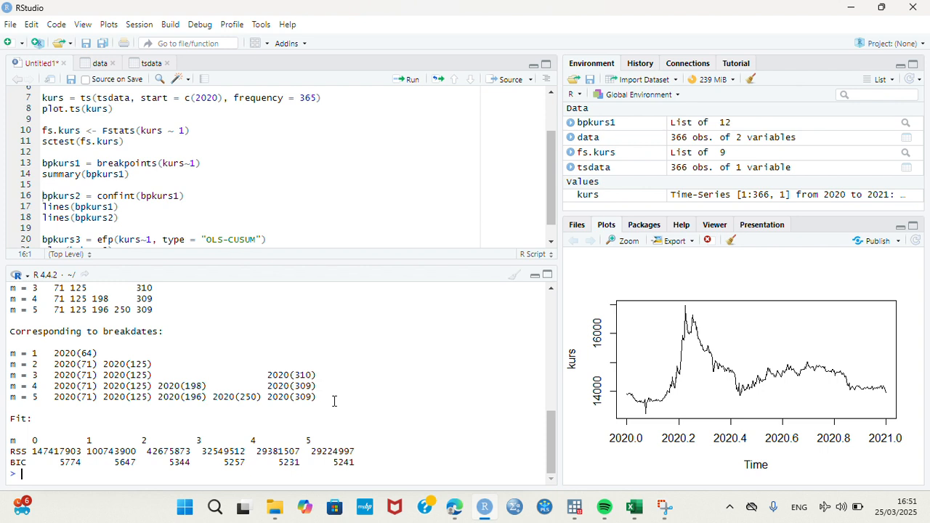
{"action": "scroll", "coordinate": [334, 401], "scroll_direction": "up", "scroll_amount": 2}
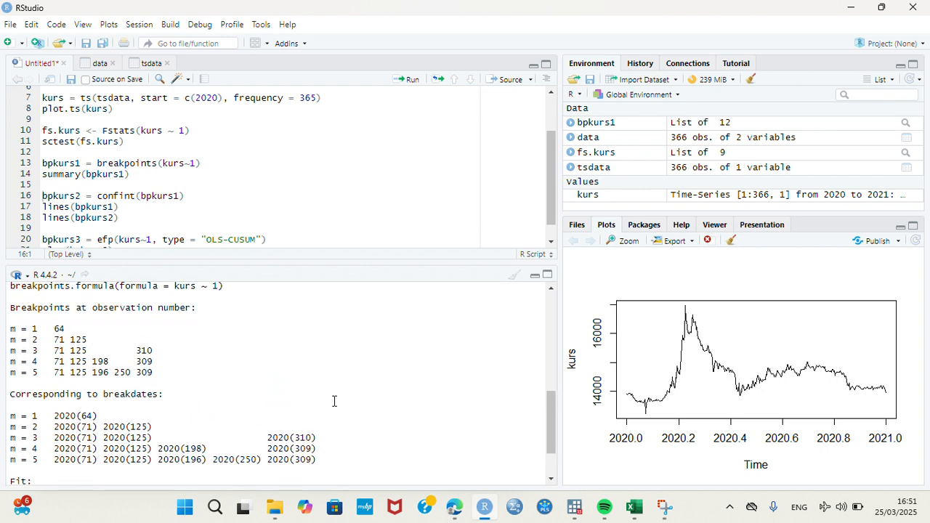
{"action": "scroll", "coordinate": [334, 402], "scroll_direction": "down", "scroll_amount": 2}
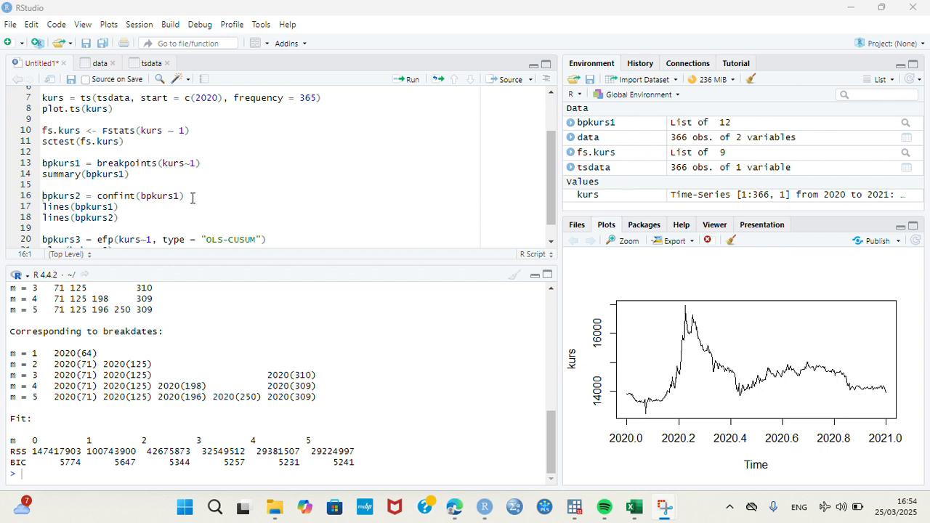
- Run bpkurs2 = confint(bpkurs1), and add the breakpoints and their confidence intervals to the plot with lines(bpkurs1) and lines(bpkurs2)
{"action": "left_click", "coordinate": [193, 197]}
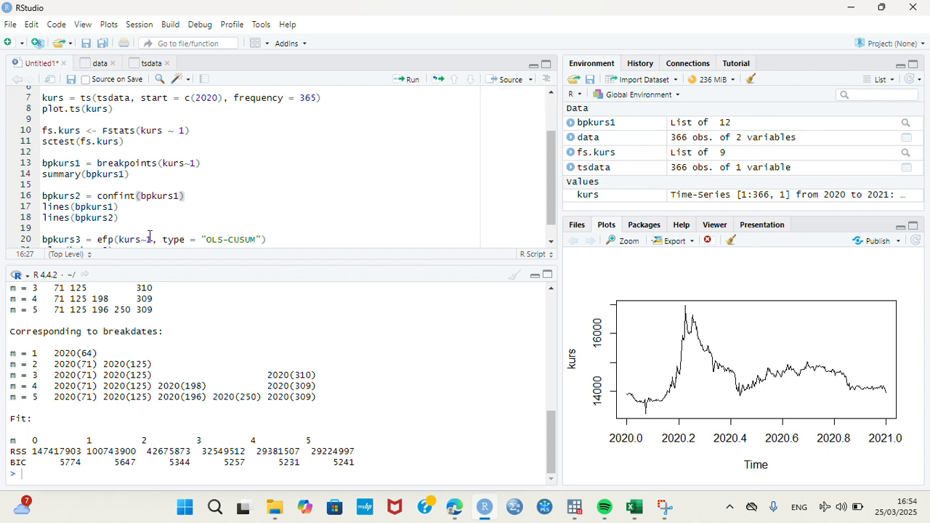
{"action": "left_click", "coordinate": [407, 80]}
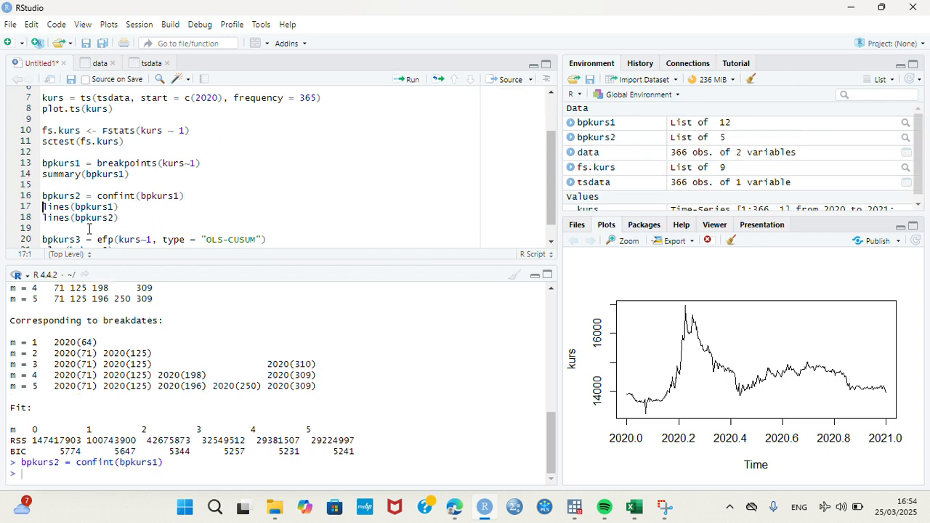
{"action": "left_click", "coordinate": [119, 207]}
{"action": "left_click", "coordinate": [408, 81]}
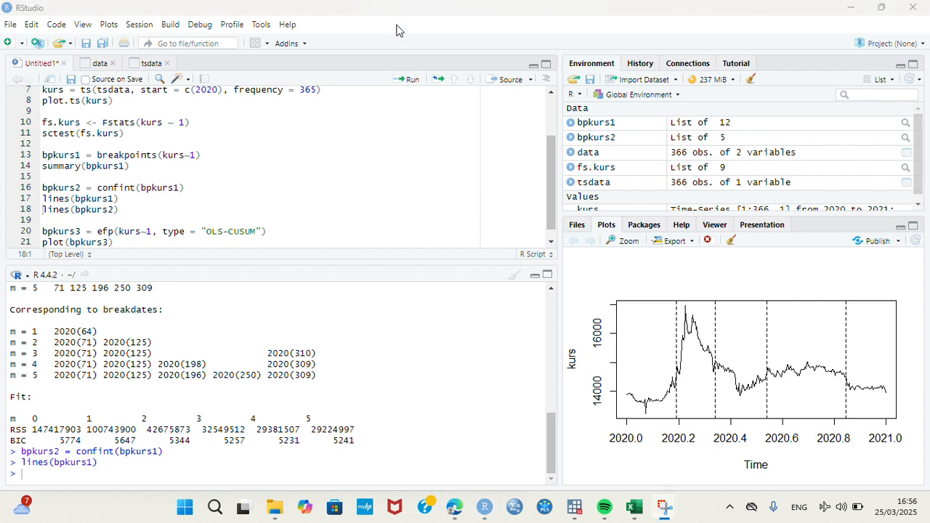
{"action": "left_click", "coordinate": [118, 209]}
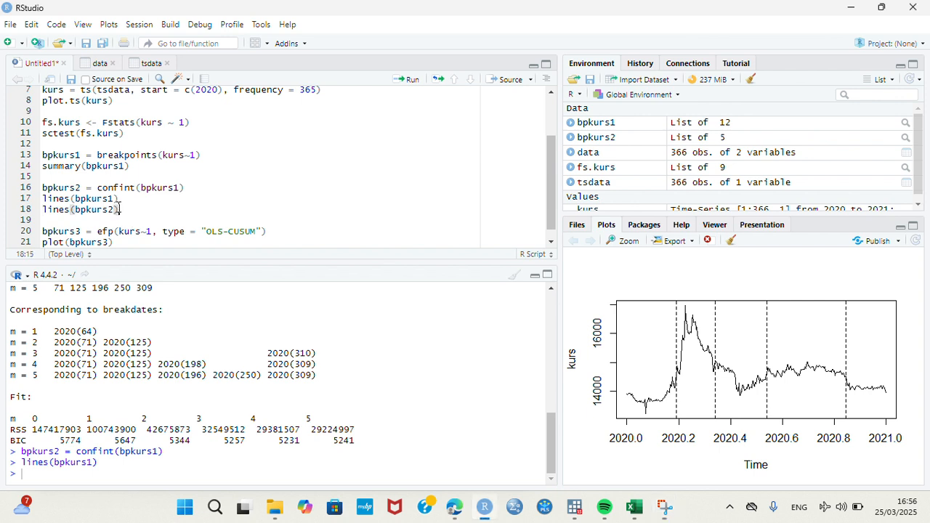
{"action": "left_click", "coordinate": [408, 80]}
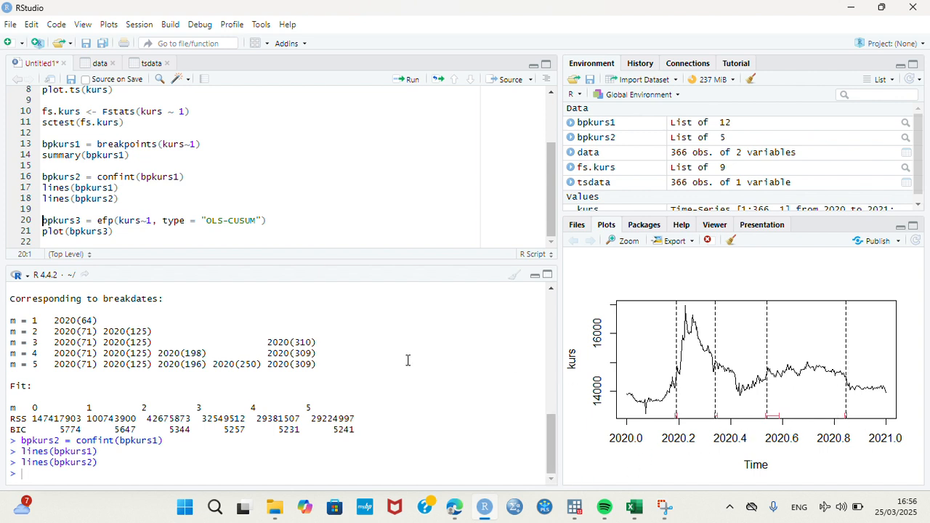
- Run the line bpkurs3 = efp(kurs~1, type = "OLS-CUSUM") and plot the result with plot(bpkurs3)
{"action": "left_click", "coordinate": [278, 221]}
{"action": "left_click", "coordinate": [409, 80]}
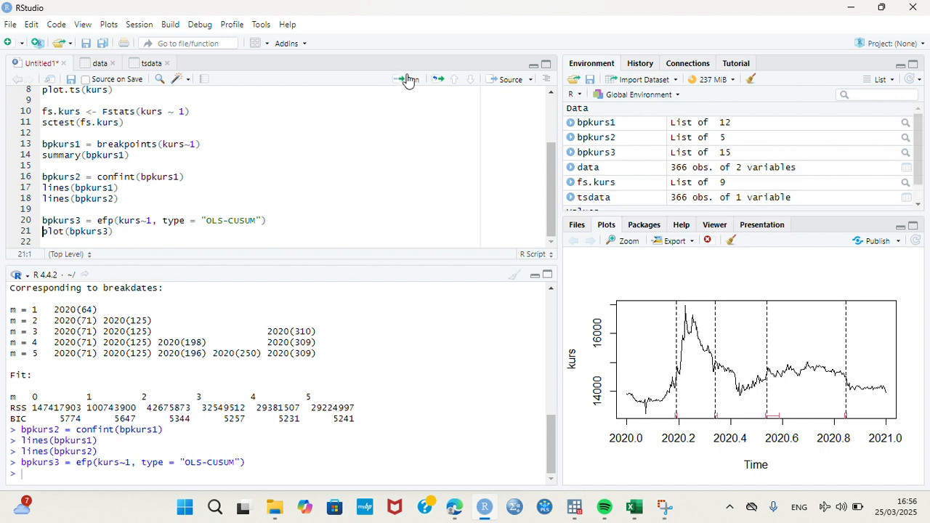
{"action": "left_click", "coordinate": [392, 29]}
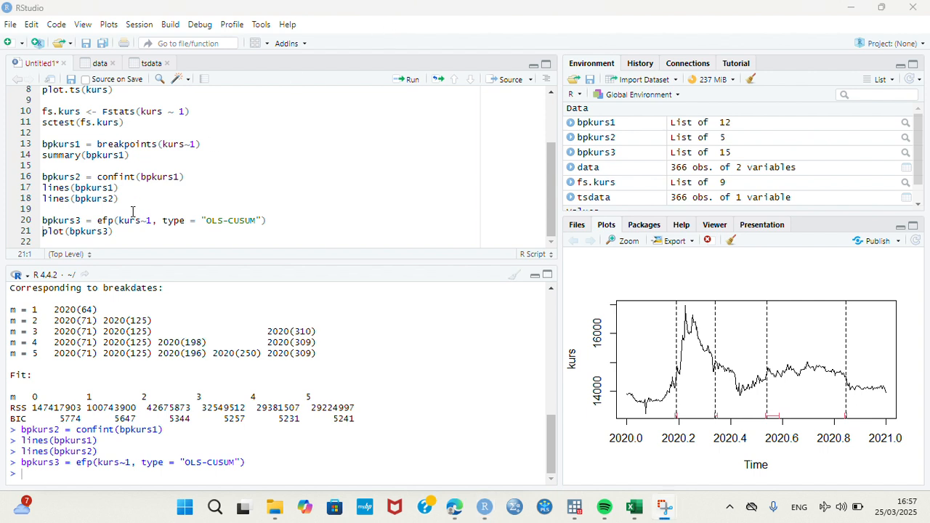
{"action": "left_click", "coordinate": [123, 235]}
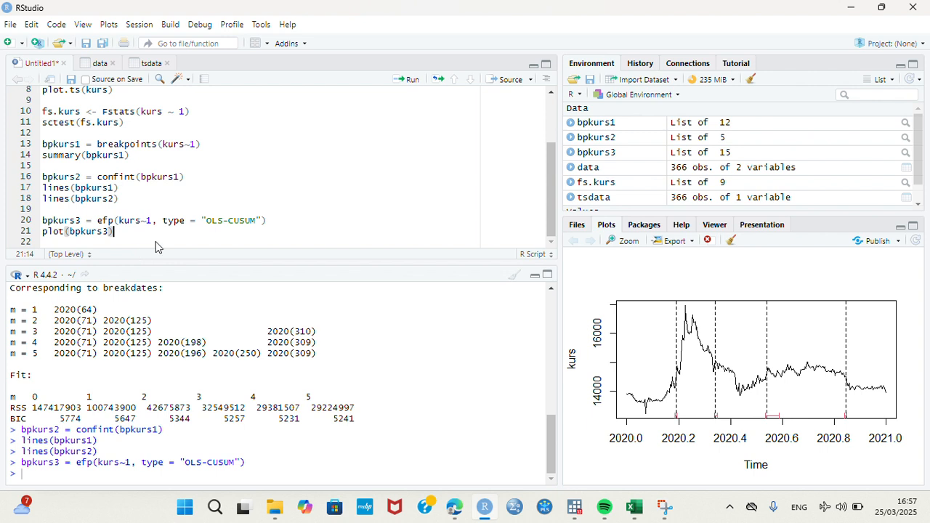
{"action": "left_click", "coordinate": [412, 80]}
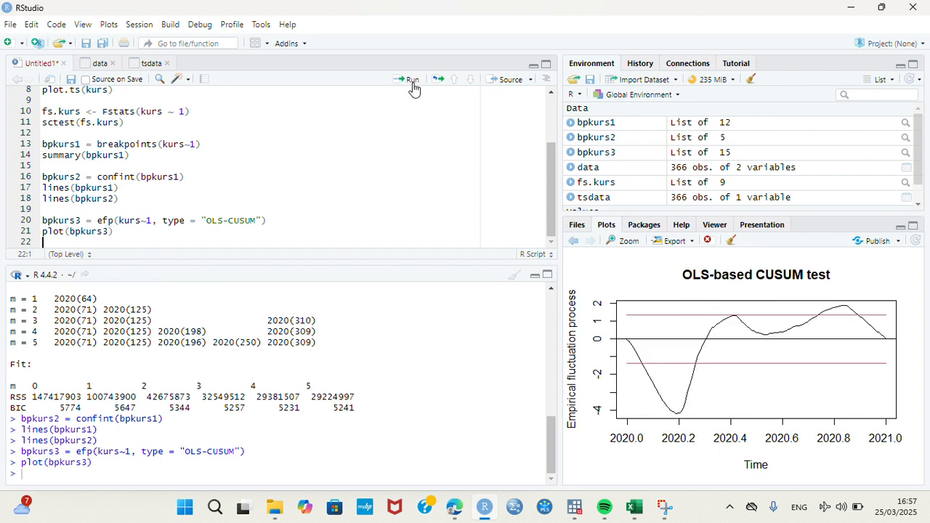